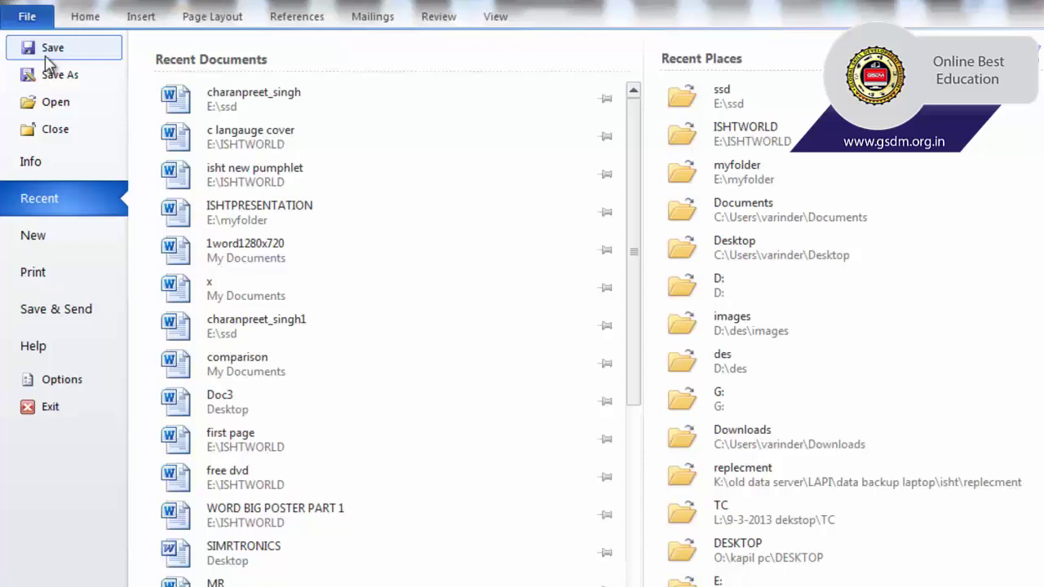
Start saving the new document and browse the save locations to choose Local Disk (D:)
click(46, 54)
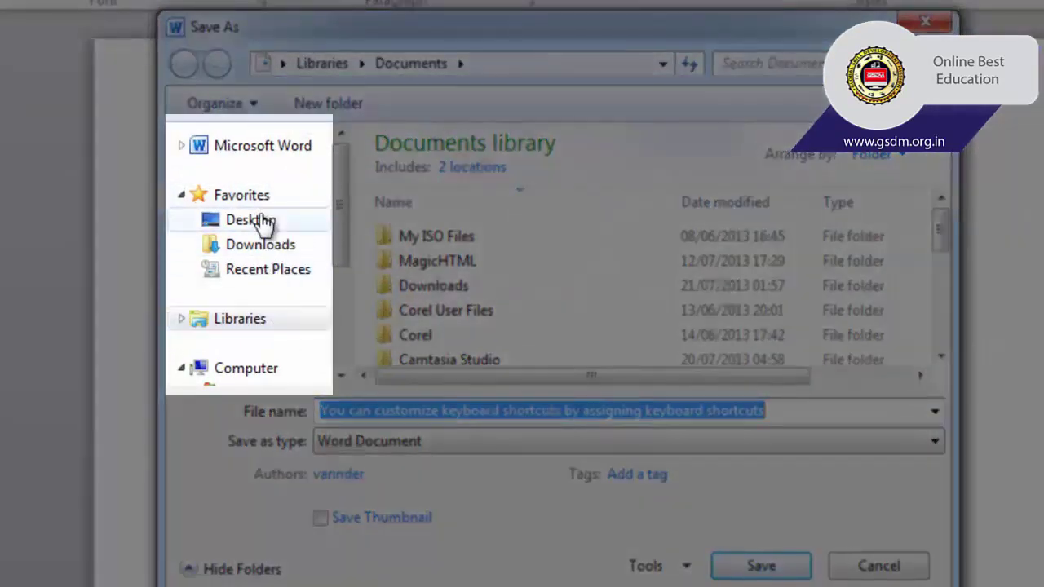
click(263, 222)
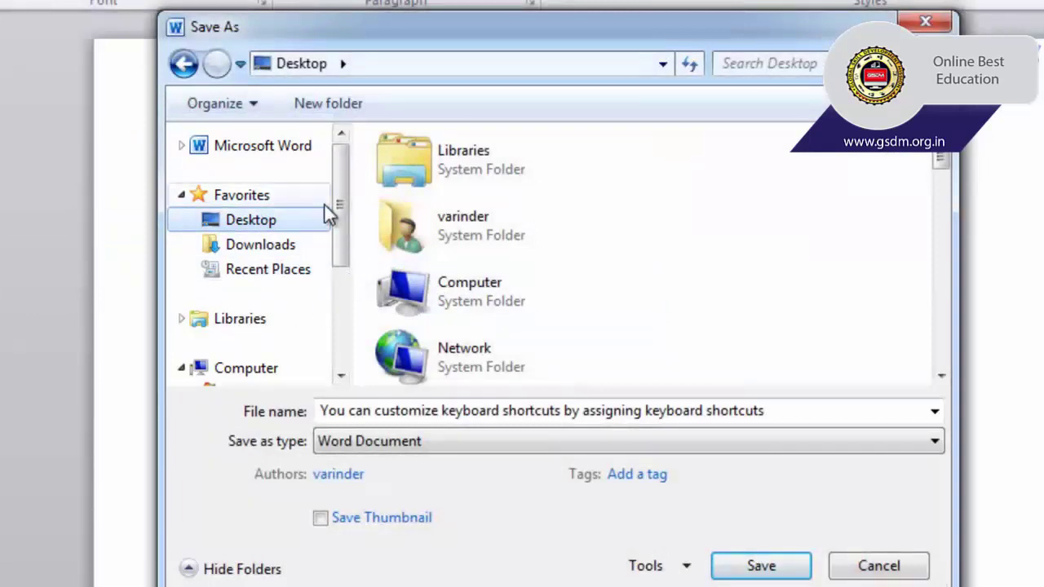
drag(342, 209, 337, 272)
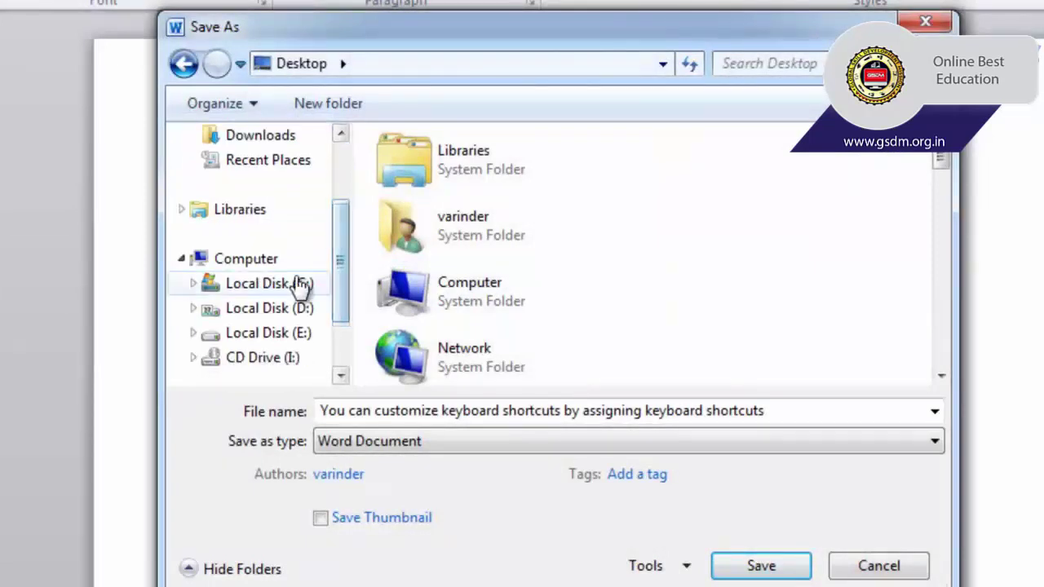
click(298, 284)
click(279, 309)
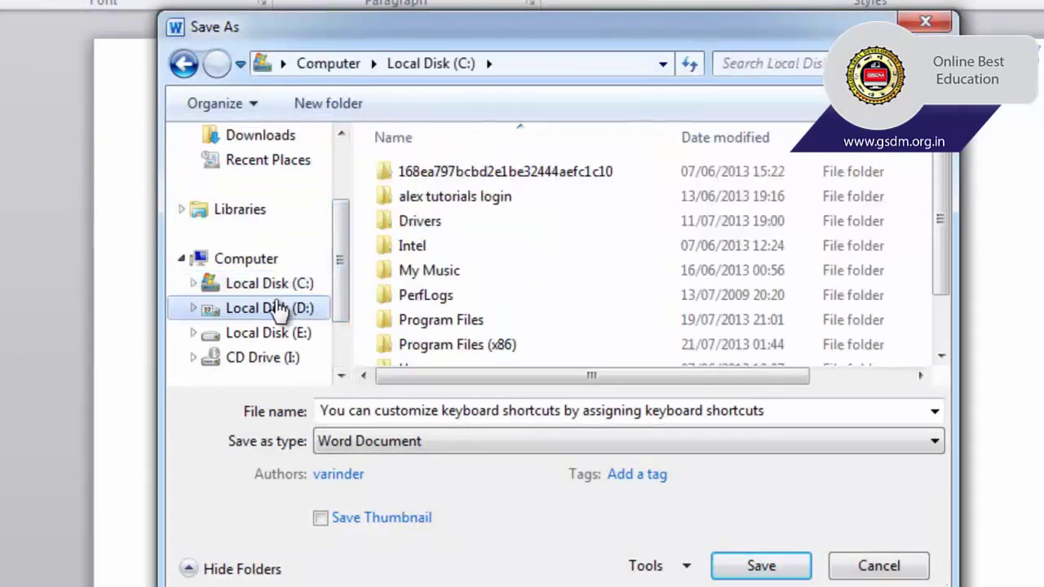
click(279, 331)
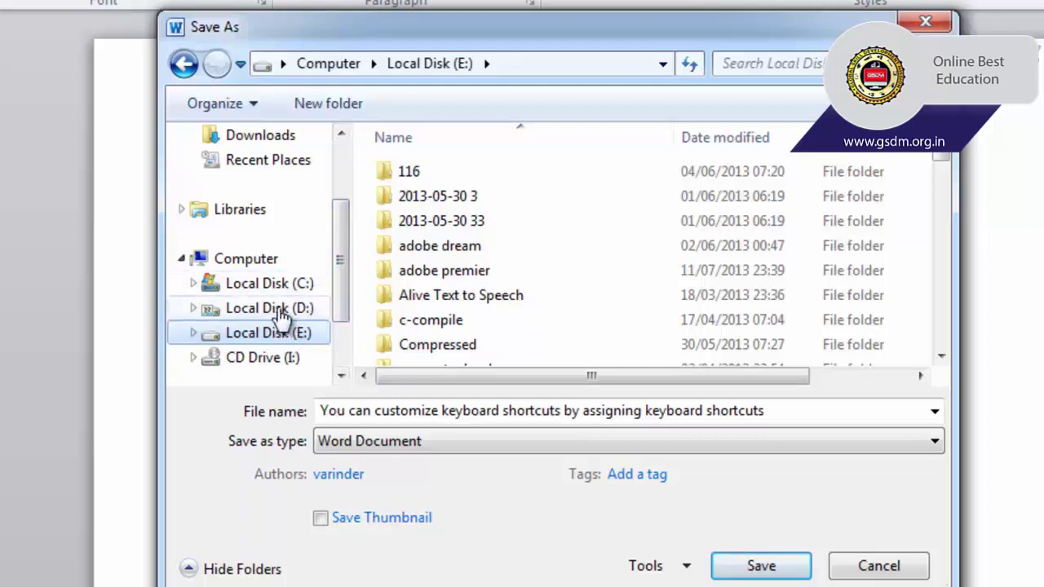
click(281, 315)
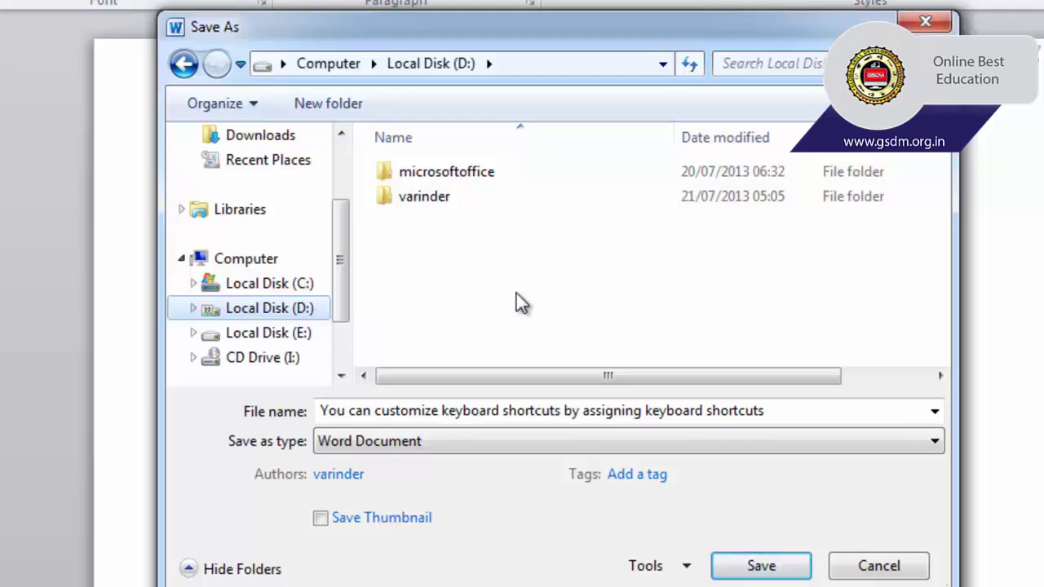
Create a folder named mywork on Local Disk (D:) and open it as the save location
click(328, 106)
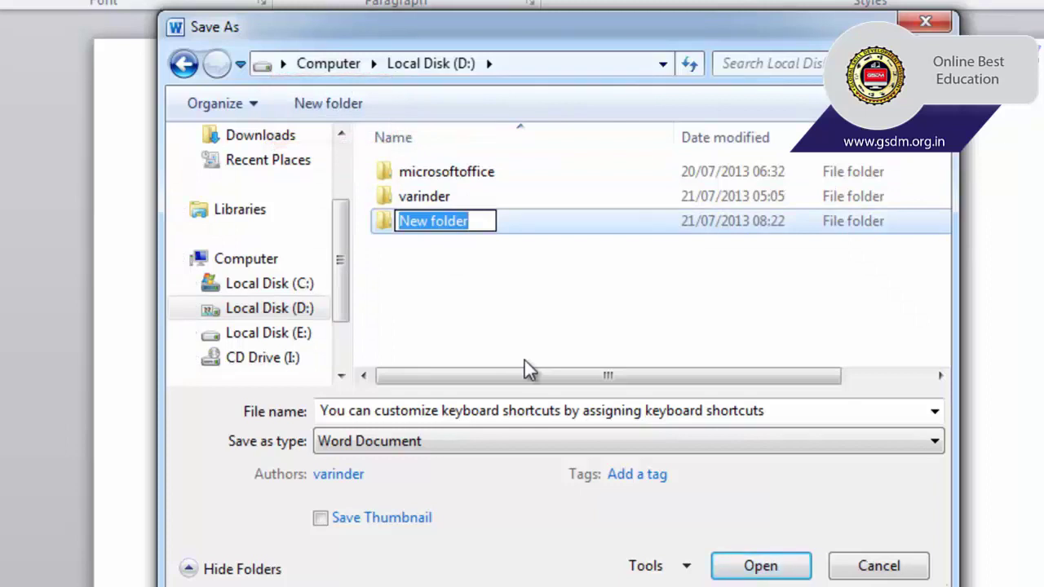
text(mywork)
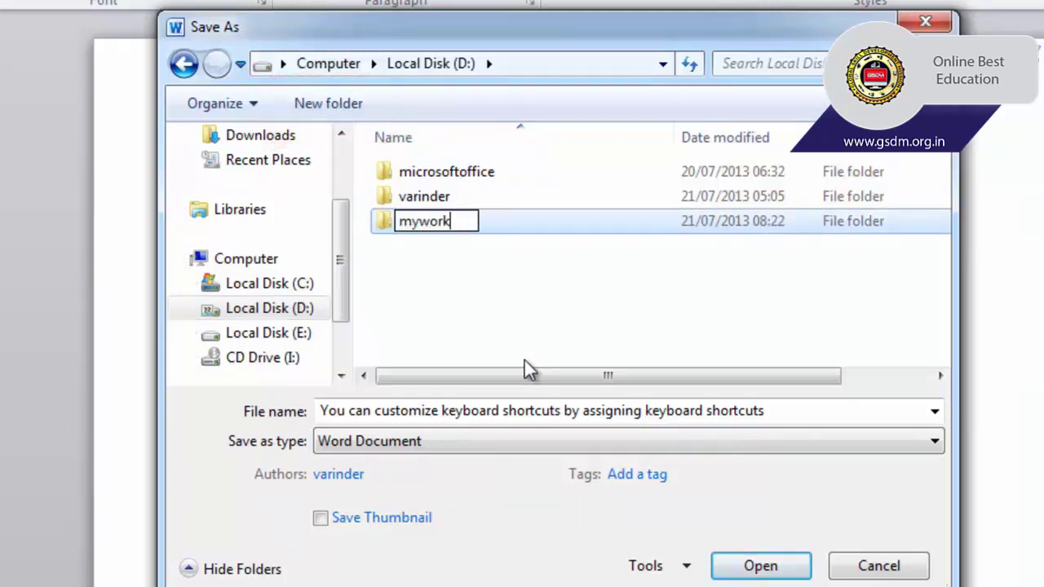
key(Return)
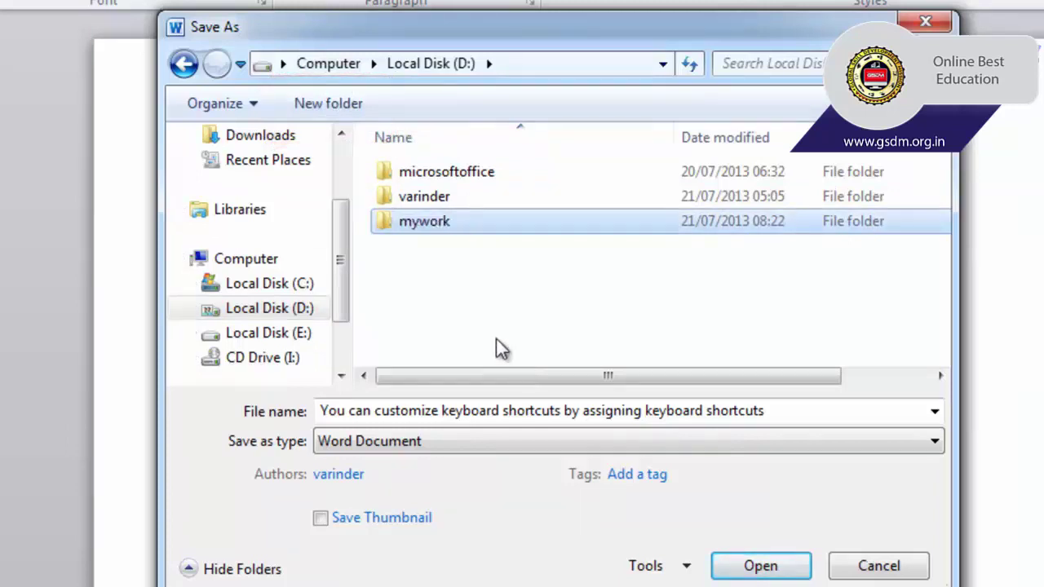
double_click(421, 224)
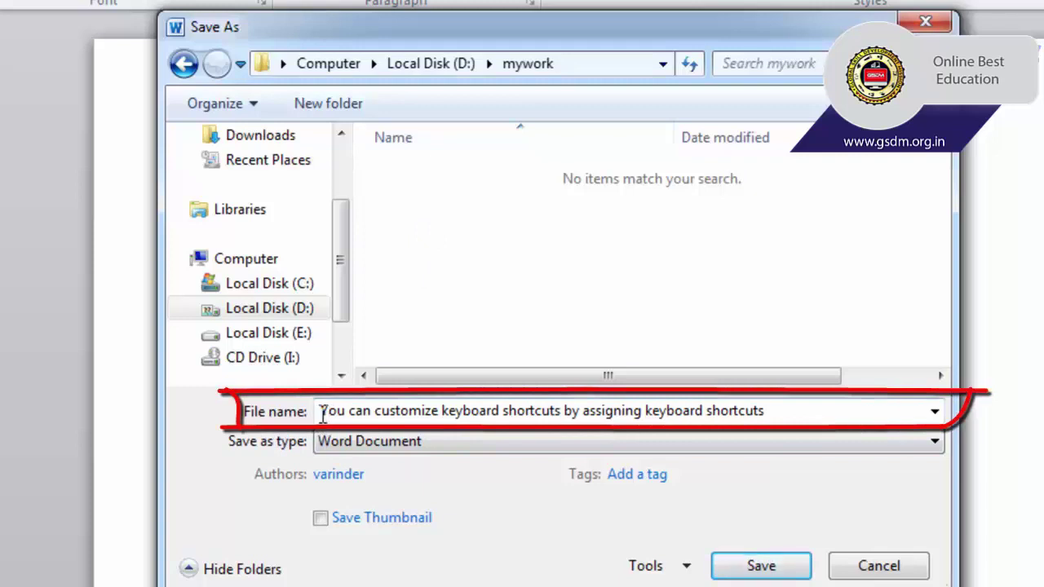
Name the file firstfile and save it as a Word Document in D:\mywork
drag(512, 46, 627, 88)
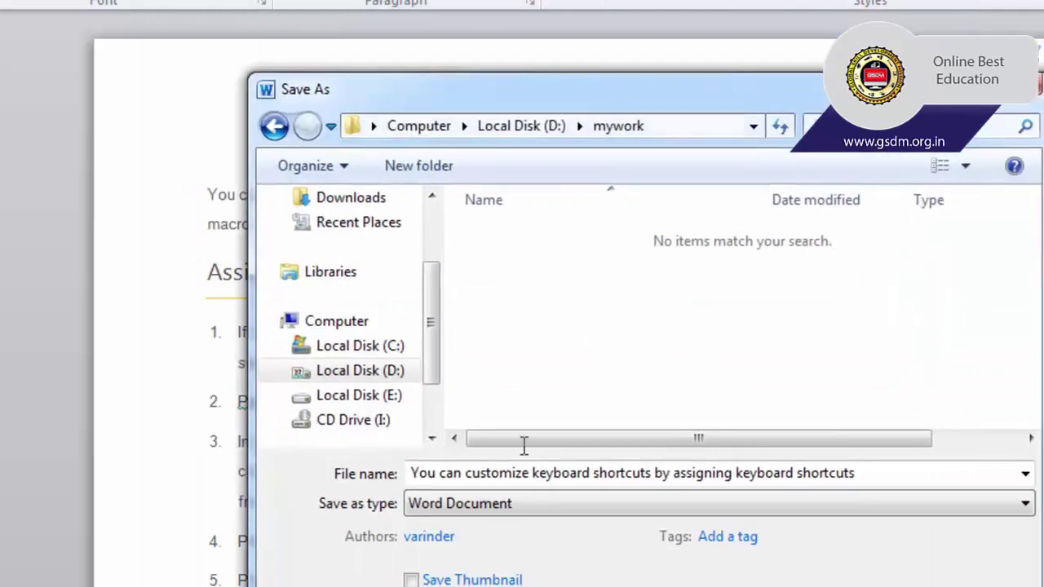
click(414, 474)
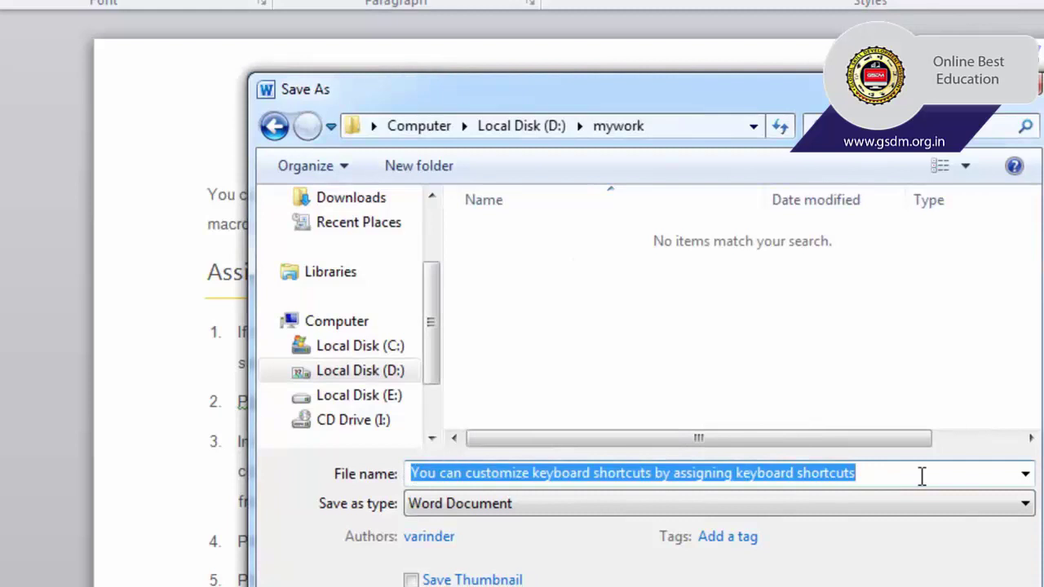
key(BackSpace)
text(f)
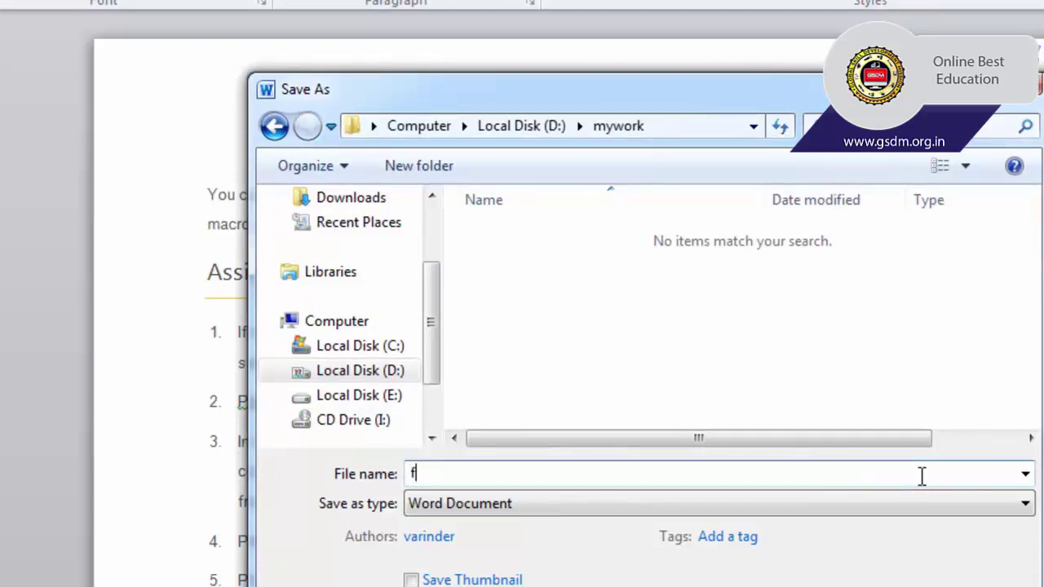
text(irstfile)
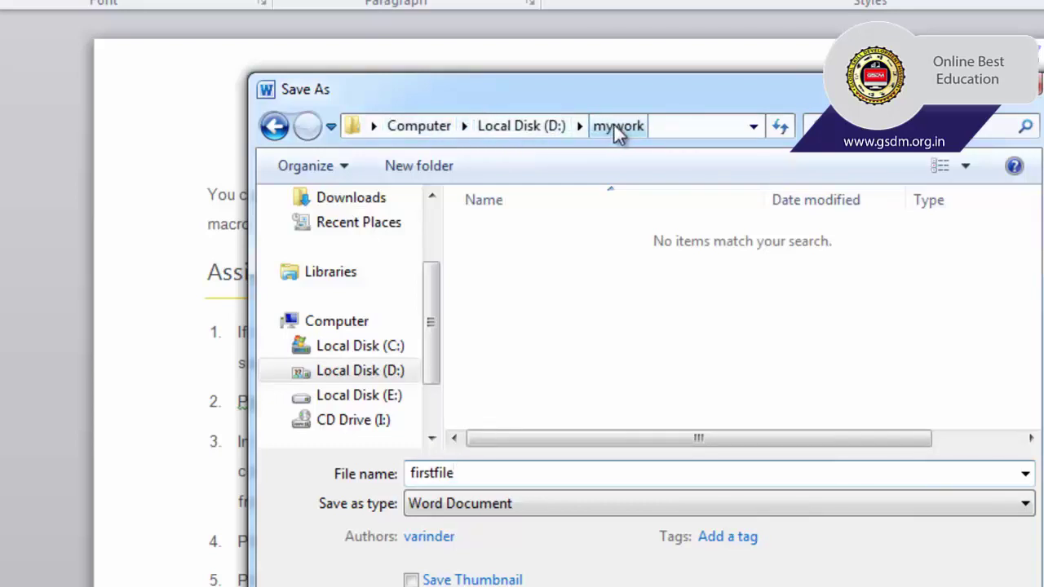
click(669, 127)
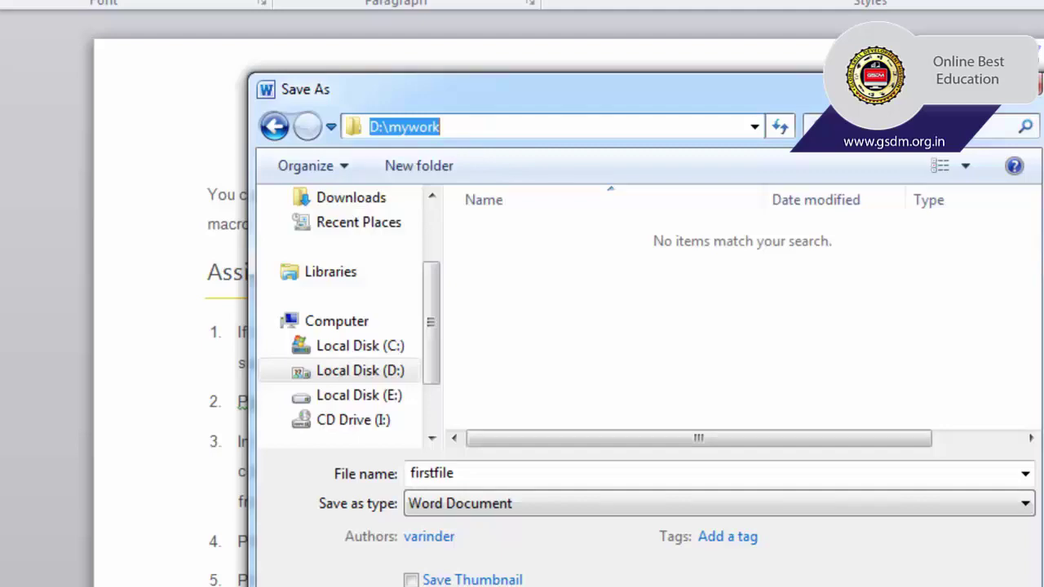
key(Return)
key(Return)
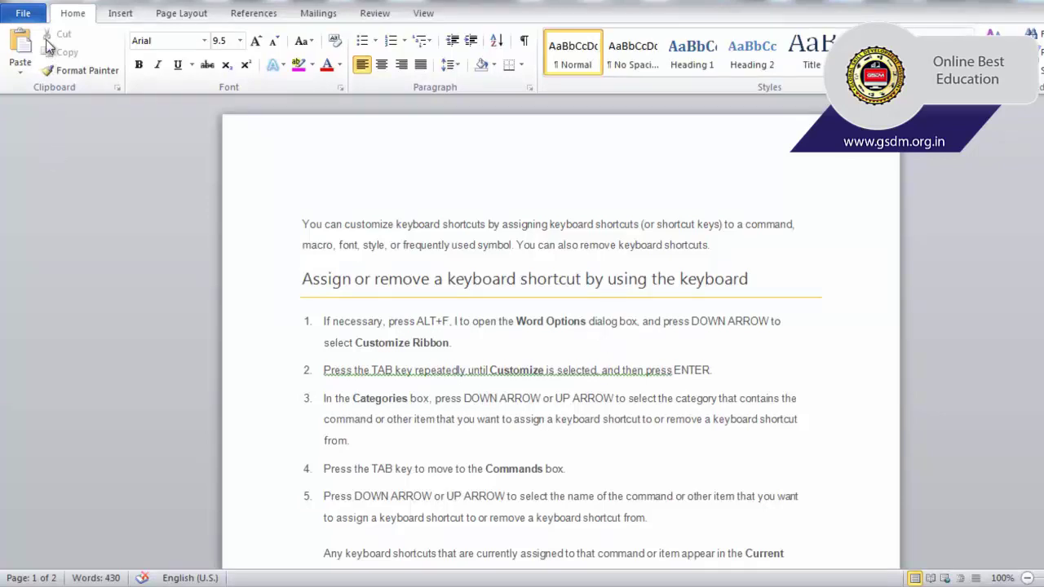
Save the current document again, and save a copy of it as secondfile in the mywork folder
key(alt+f)
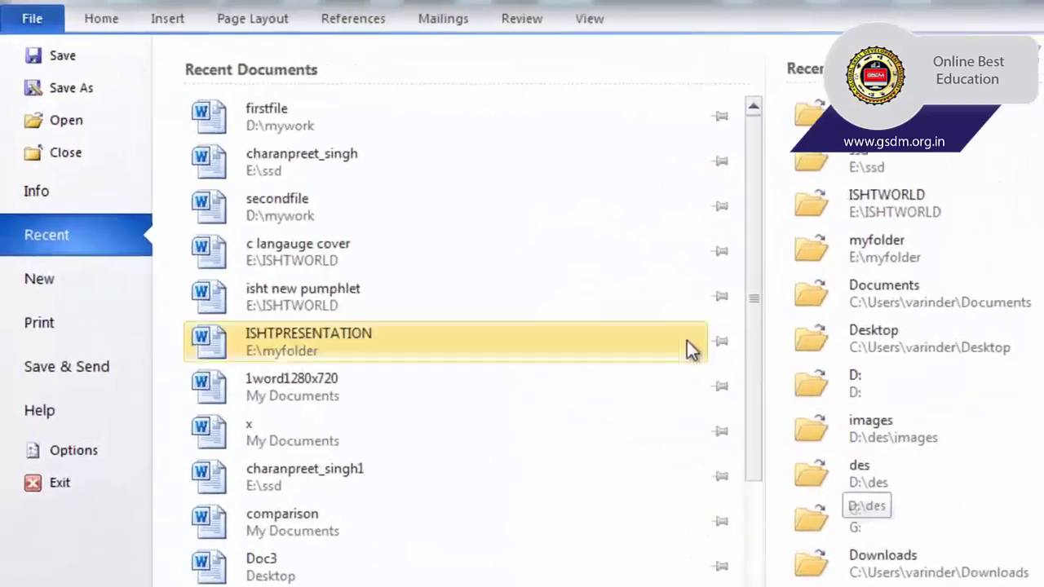
click(66, 63)
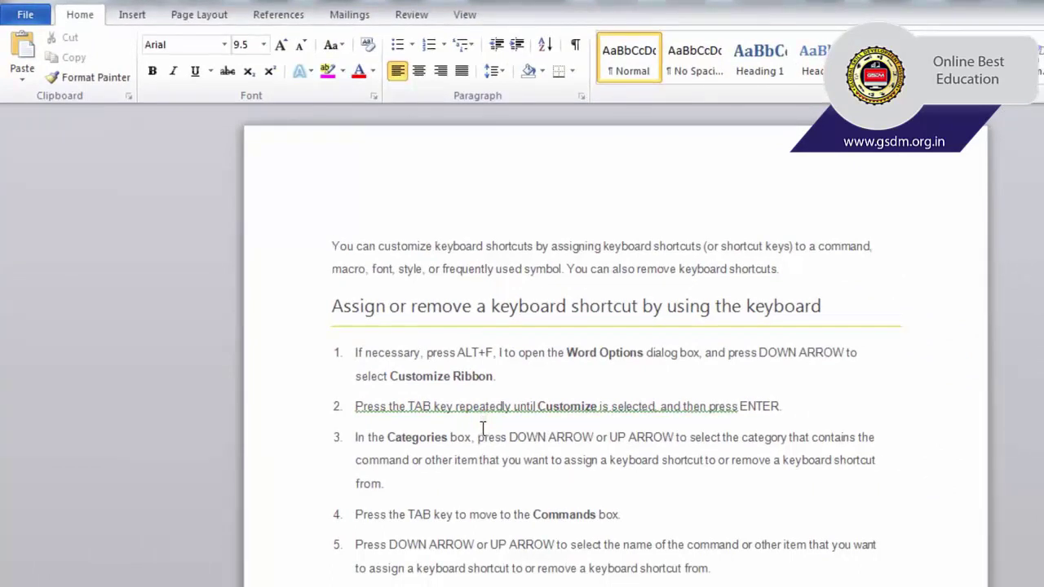
click(25, 15)
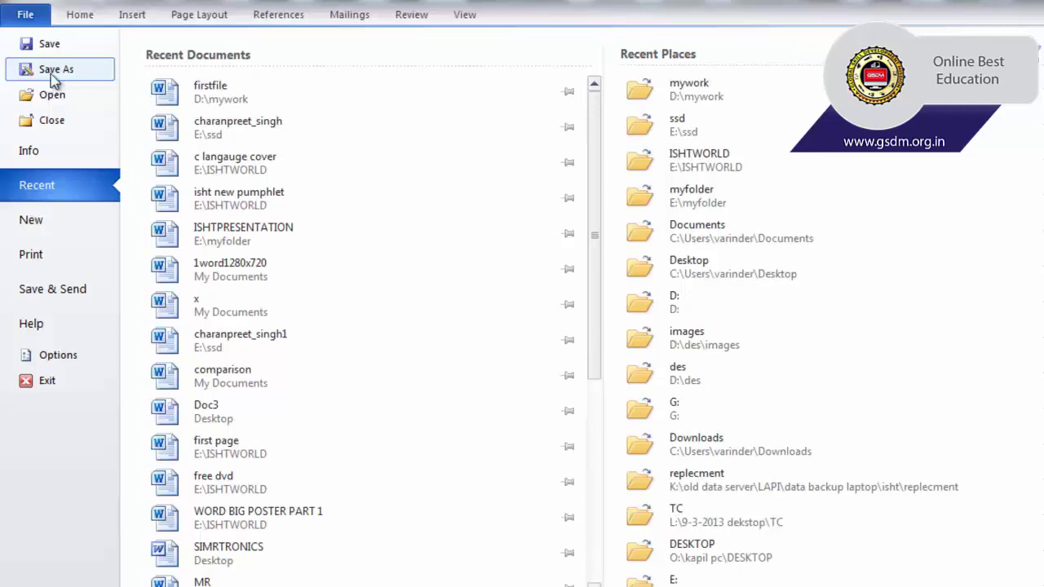
click(53, 73)
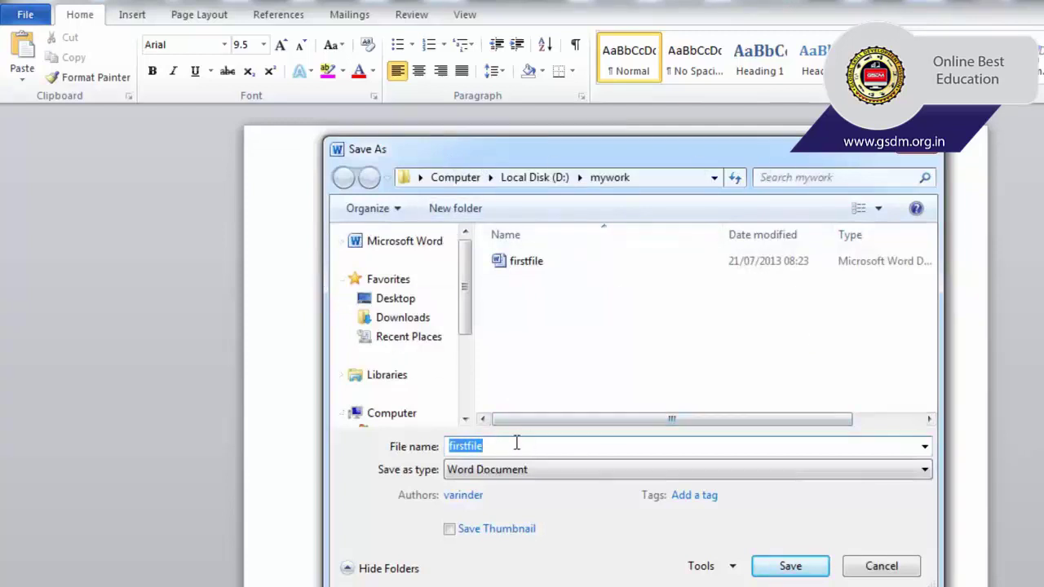
text(secondfile)
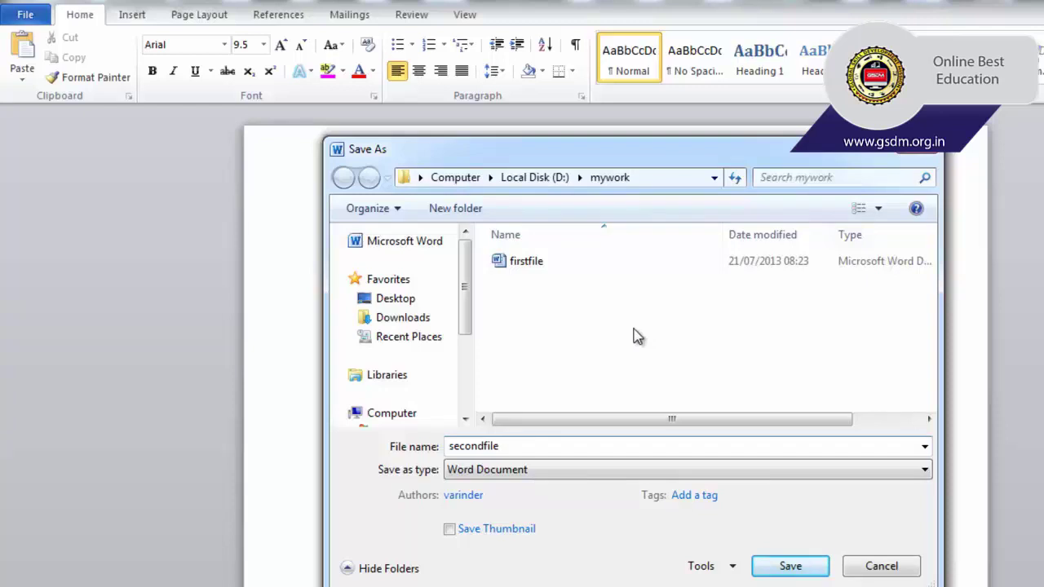
click(782, 576)
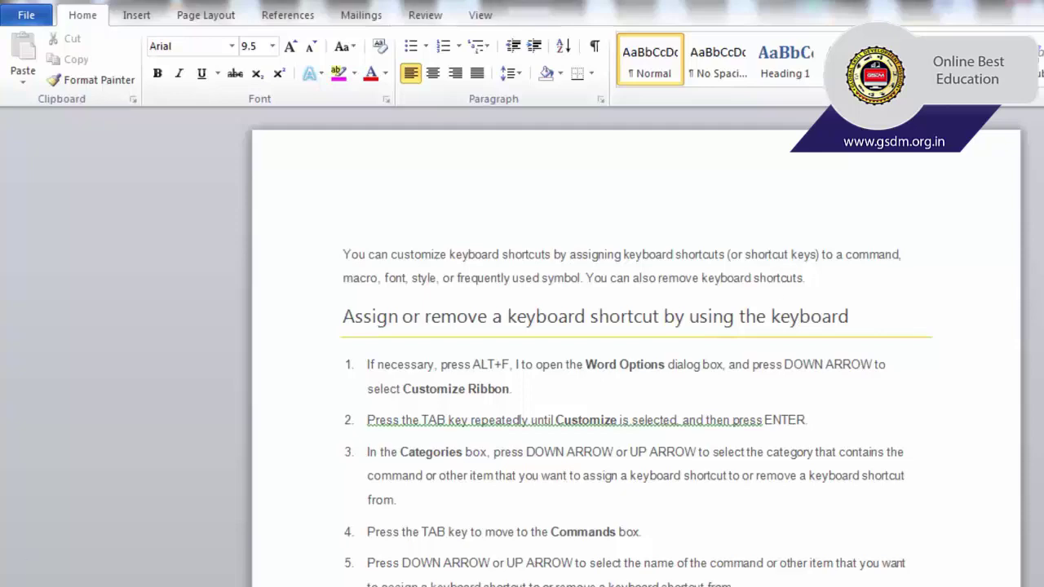
In Windows Explorer, open the mywork folder on Local Disk (D:) and check the saved documents
key(super)
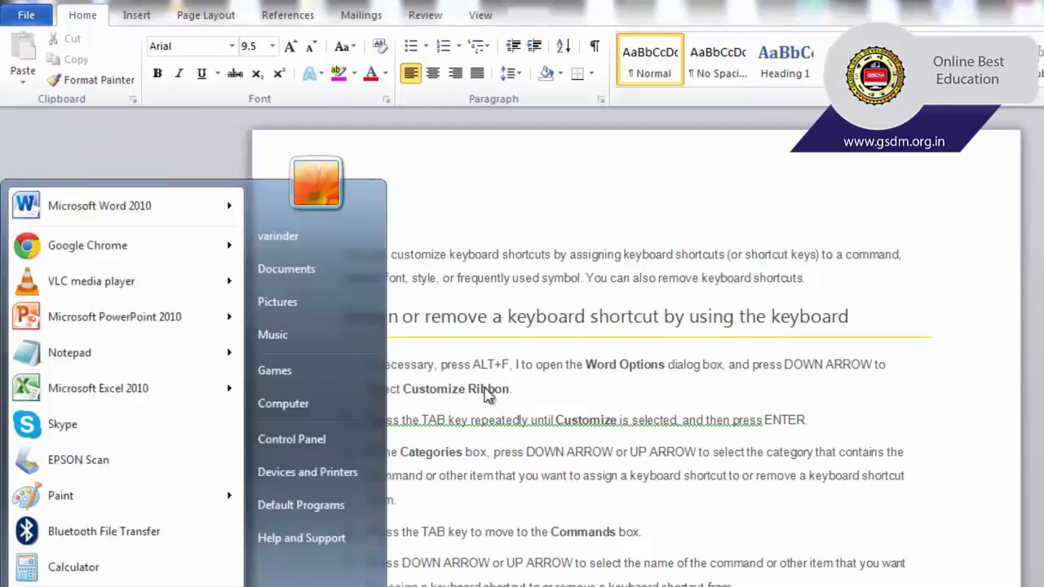
click(343, 404)
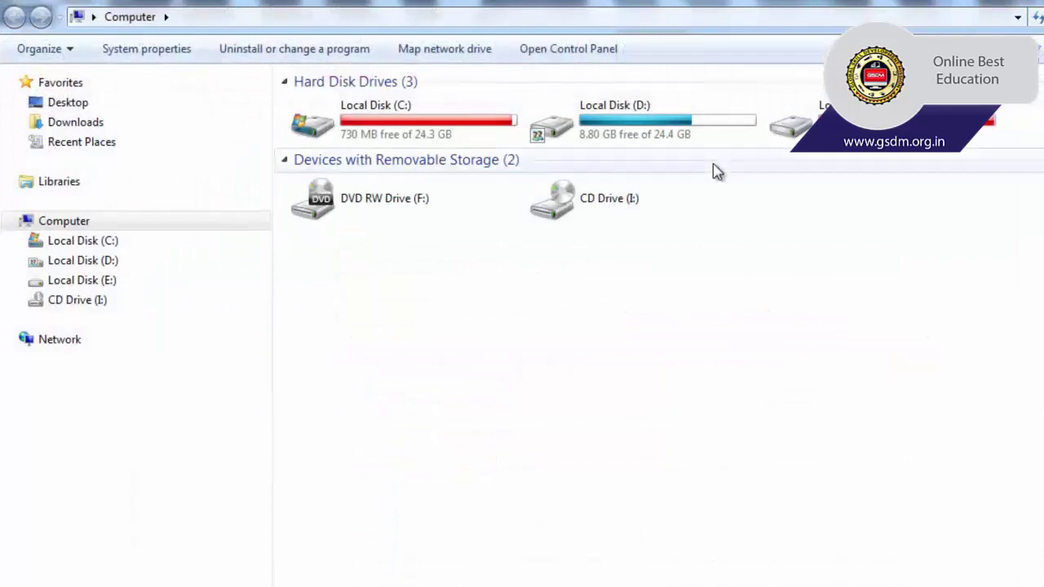
mouse_move(676, 139)
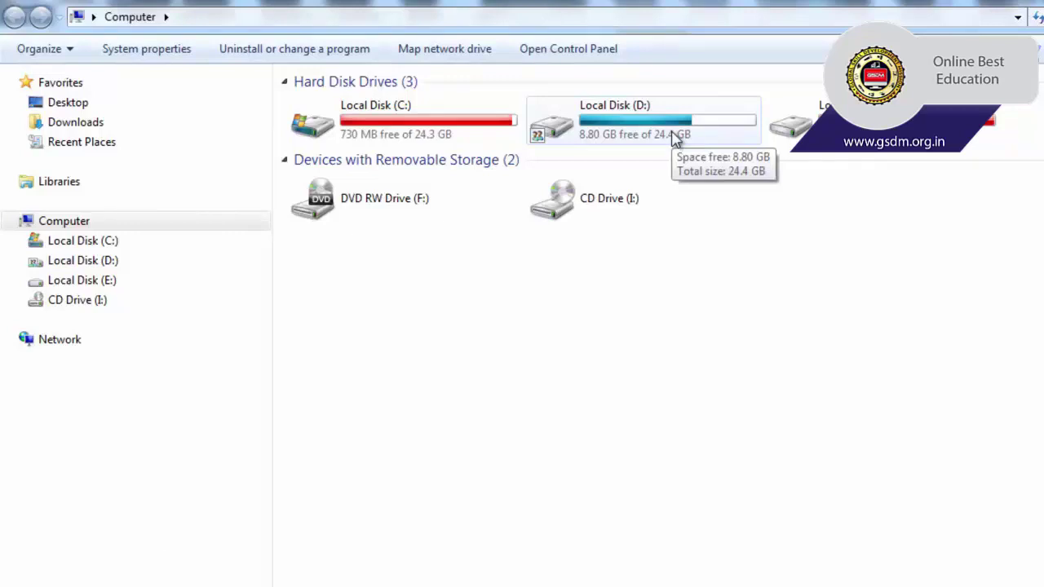
double_click(624, 133)
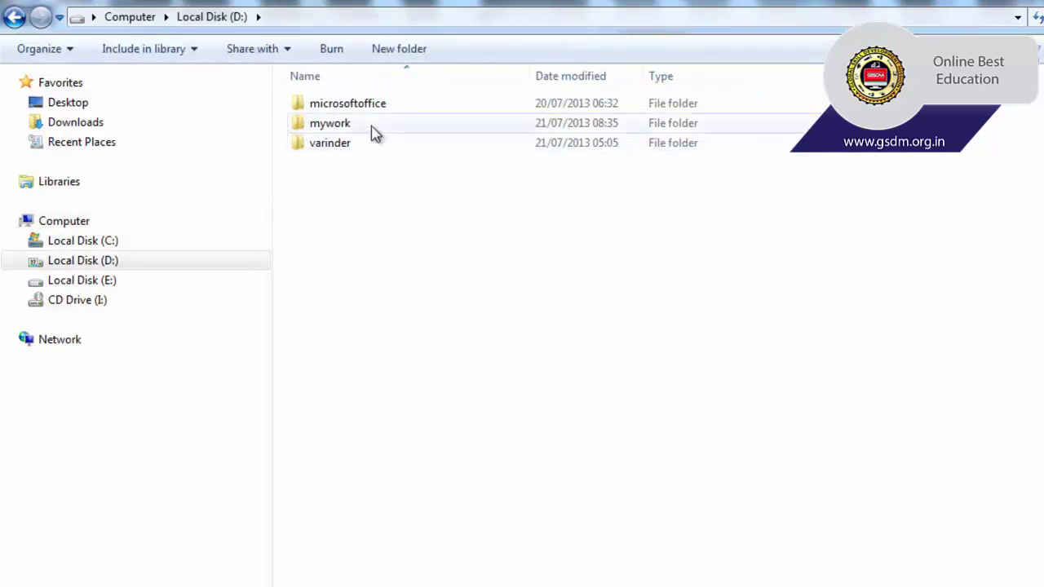
click(375, 133)
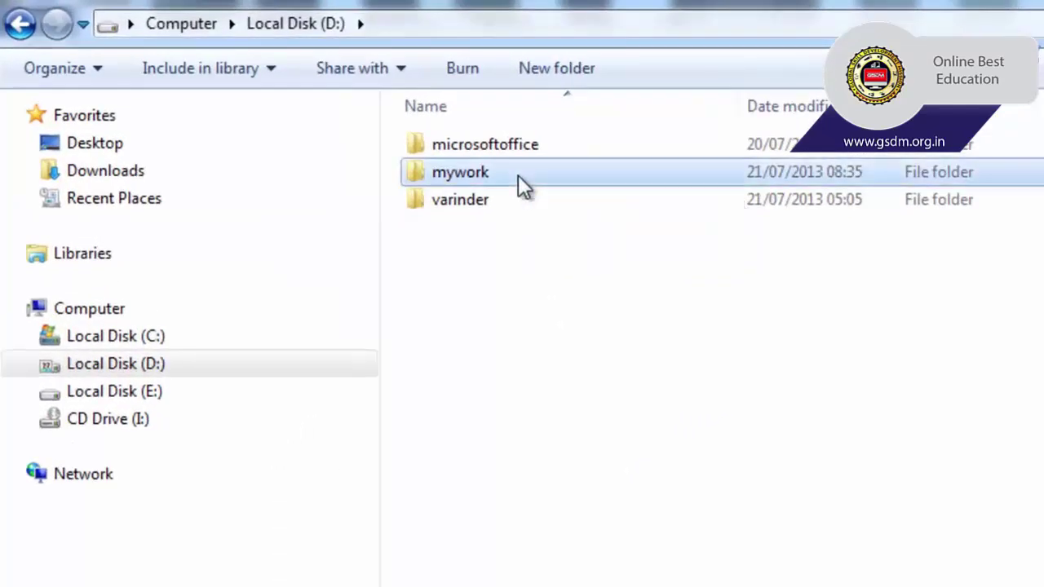
double_click(519, 174)
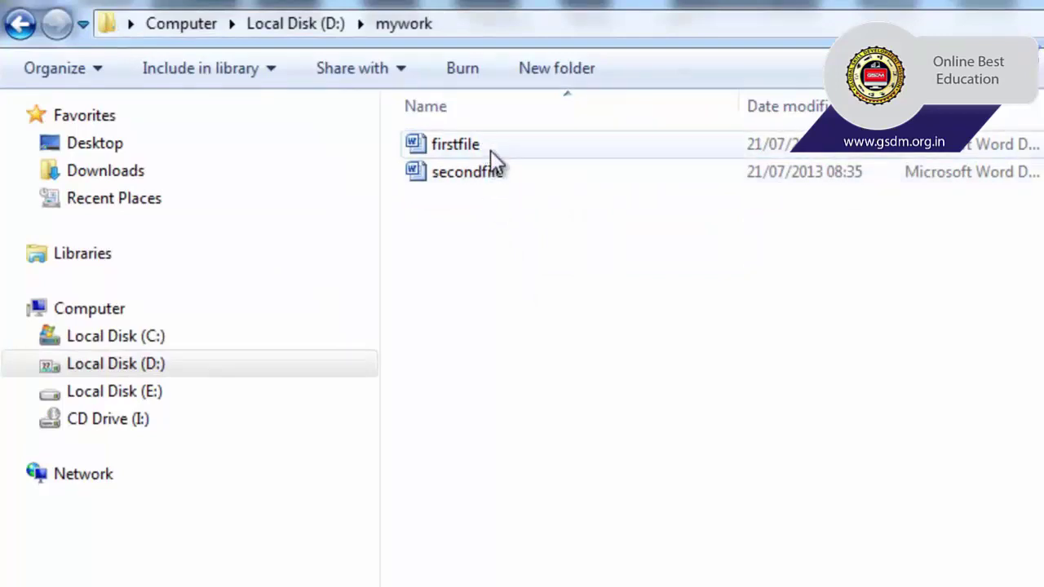
mouse_move(495, 182)
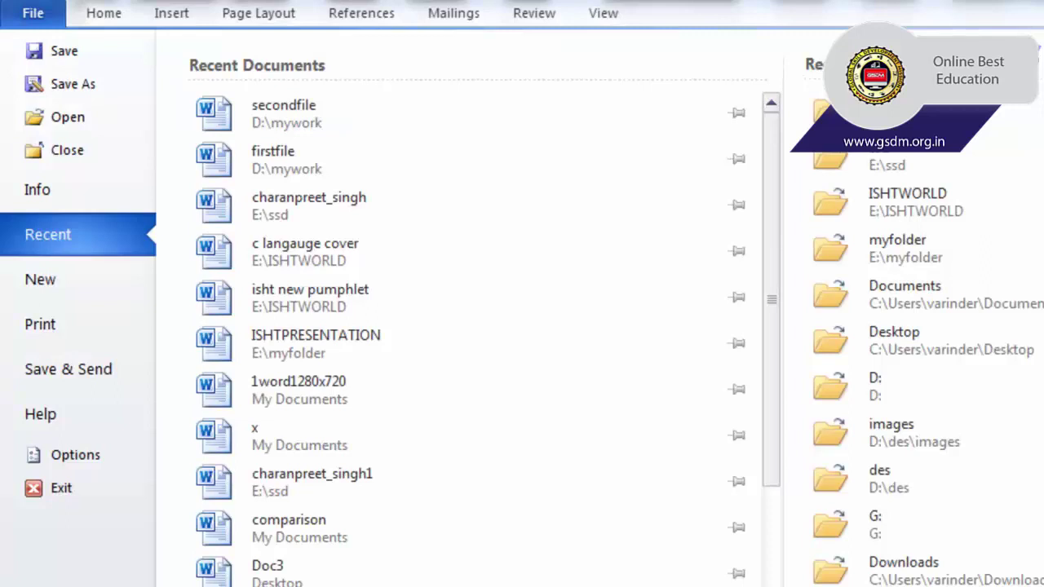
Return to Word and open the firstfile document from D:\mywork
click(68, 119)
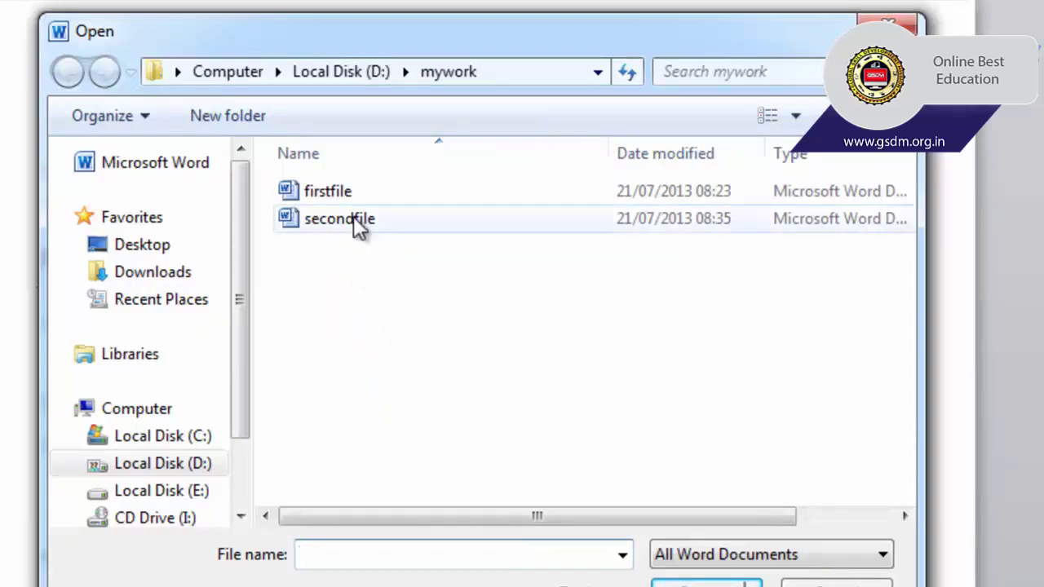
click(347, 194)
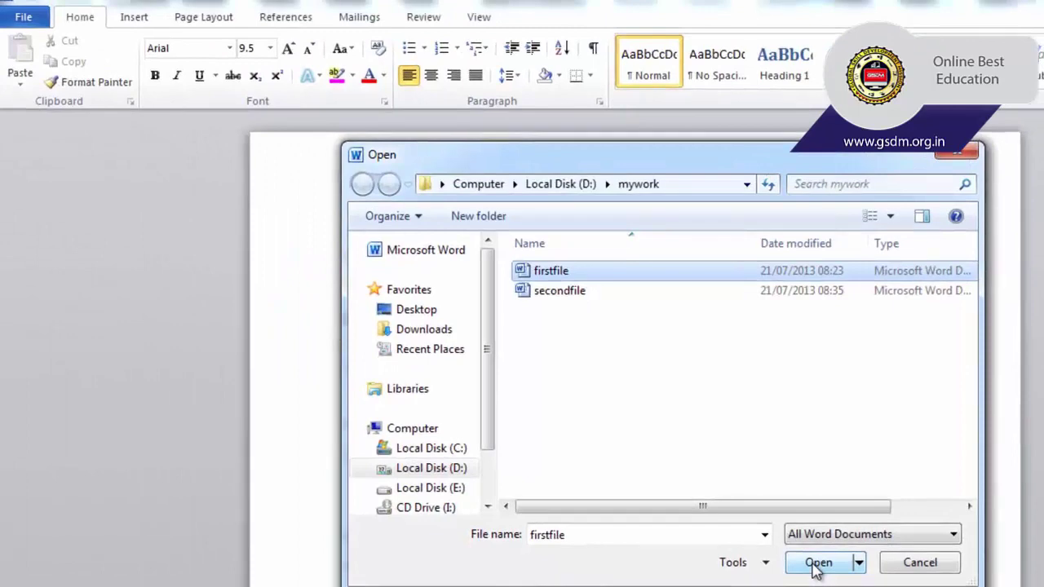
click(816, 563)
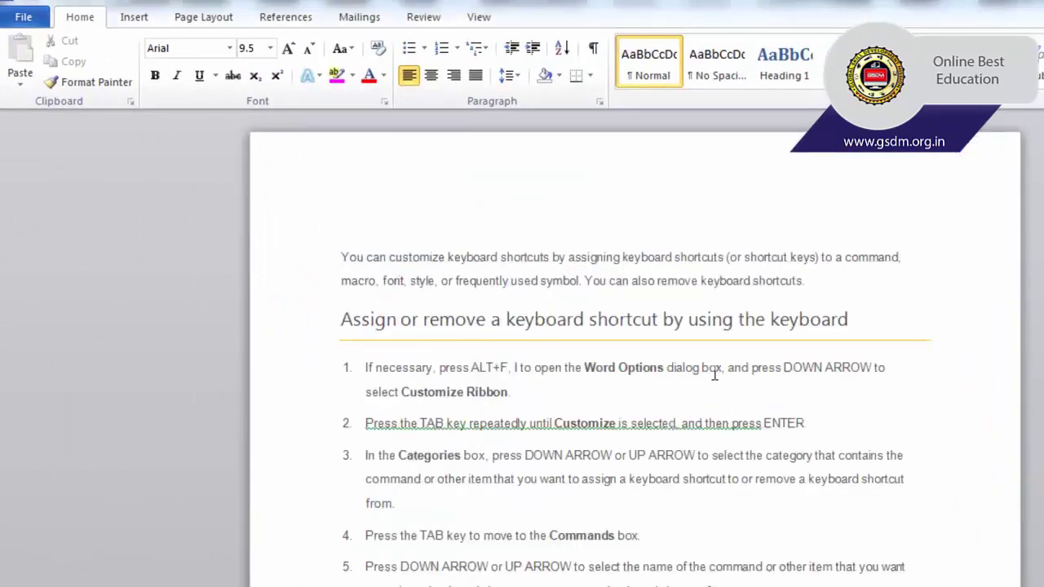
Close both open documents while leaving Word running
click(24, 16)
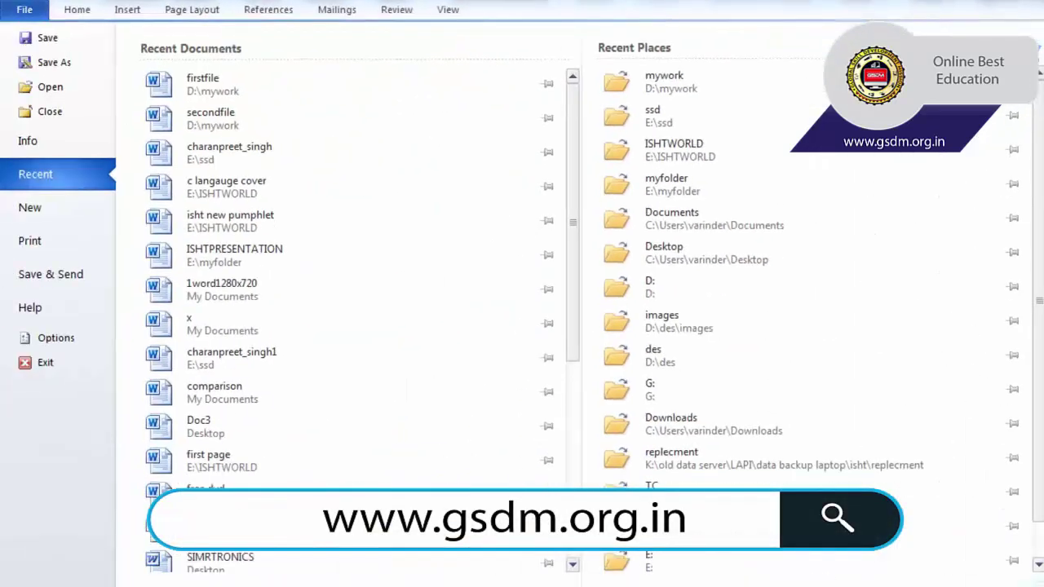
click(61, 116)
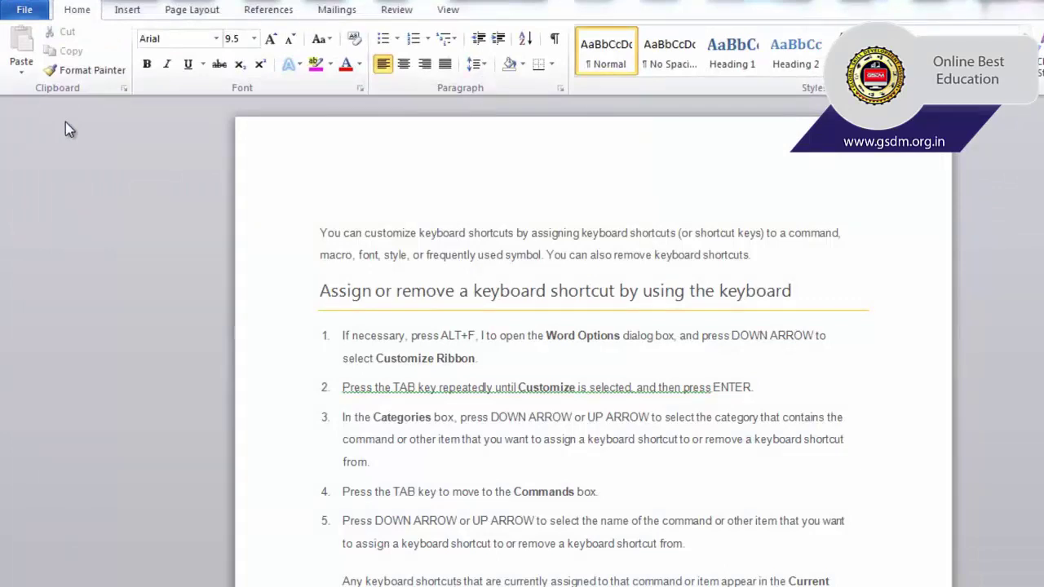
click(25, 11)
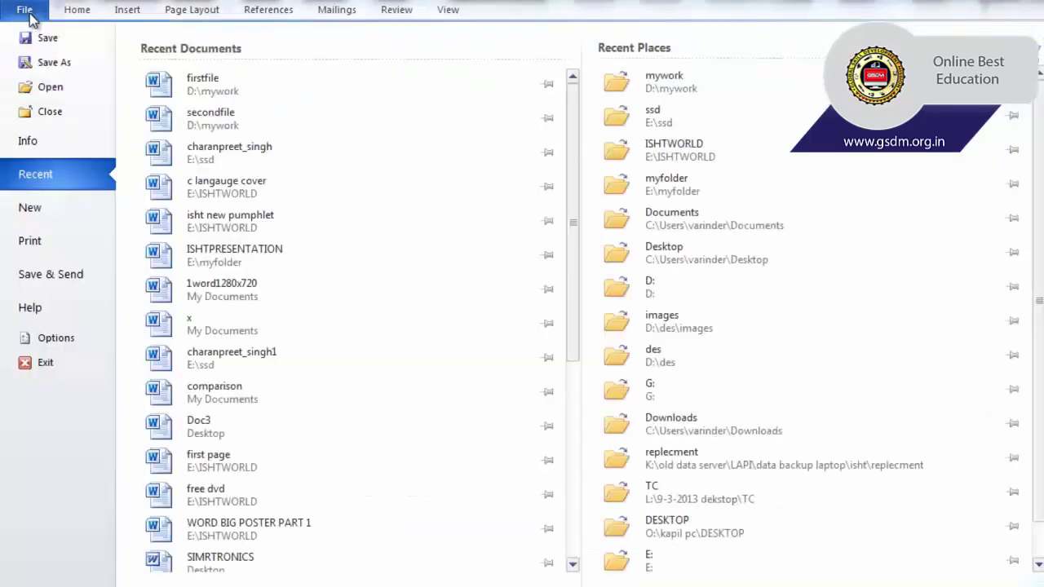
click(29, 111)
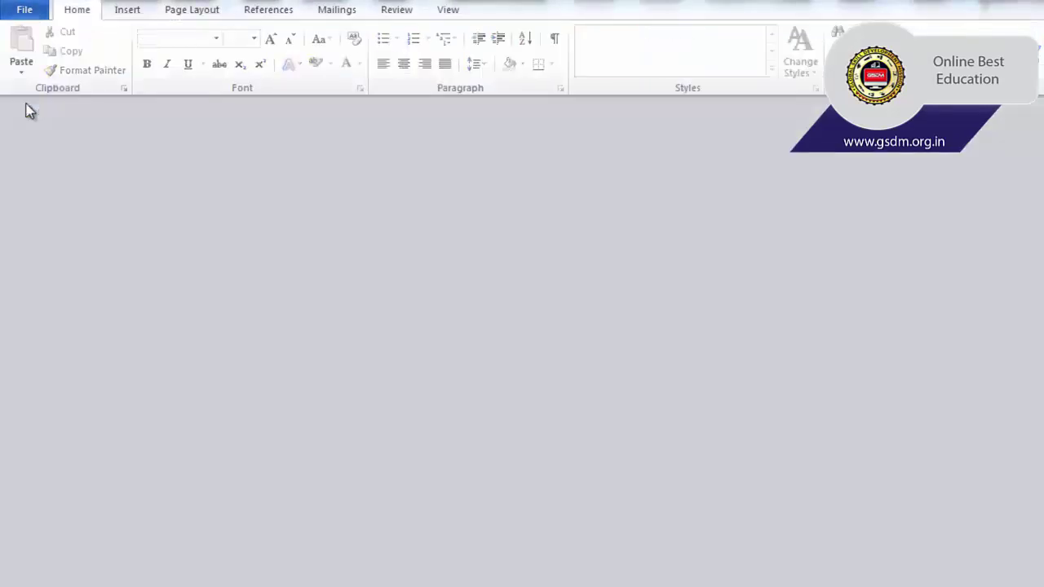